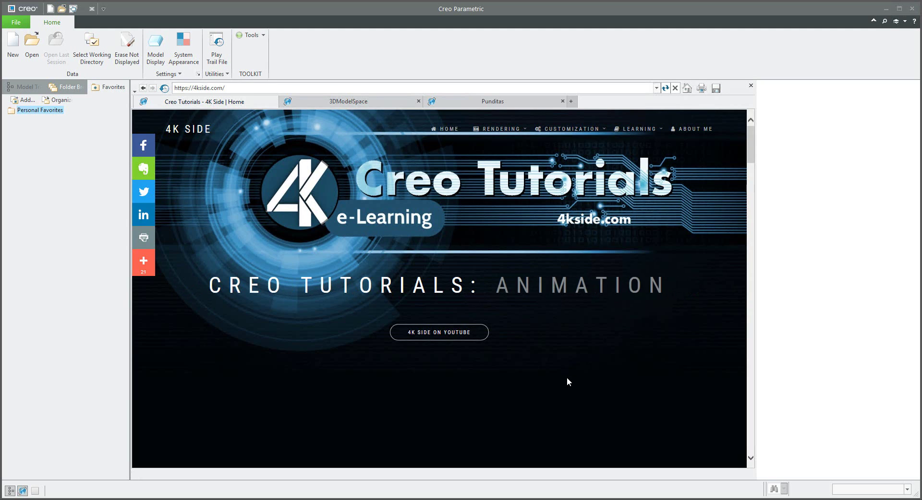
Go to 4K Side's Customization > Download page and scroll to the retrieve-drawing mapkey zip.
{"action": "left_click", "coordinate": [569, 129]}
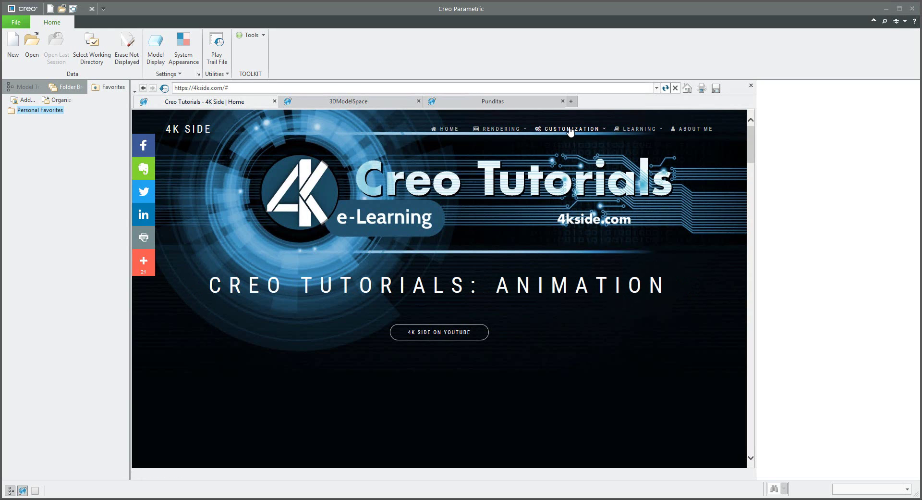
{"action": "mouse_move", "coordinate": [570, 129]}
{"action": "left_click", "coordinate": [560, 169]}
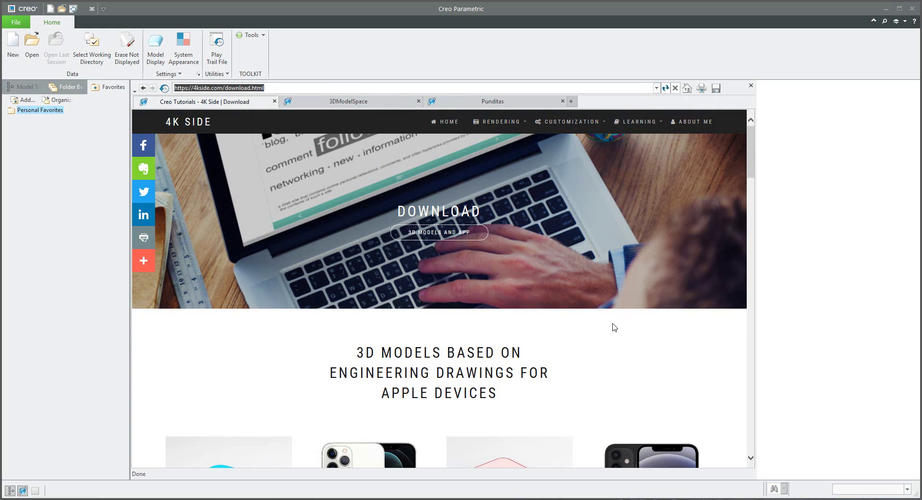
{"action": "left_click_drag", "start_coordinate": [752, 173], "coordinate": [735, 340]}
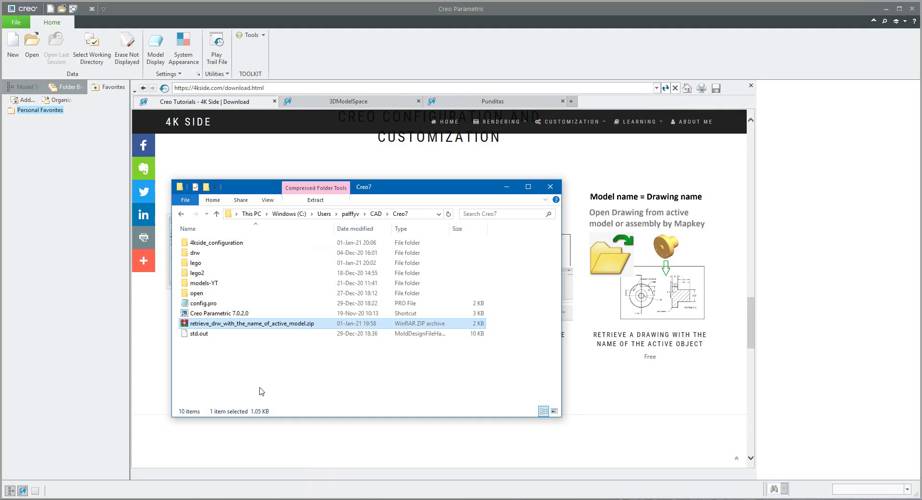
Extract mapkey_rd.pro from the downloaded zip into the Creo7 folder.
{"action": "key", "text": "Return"}
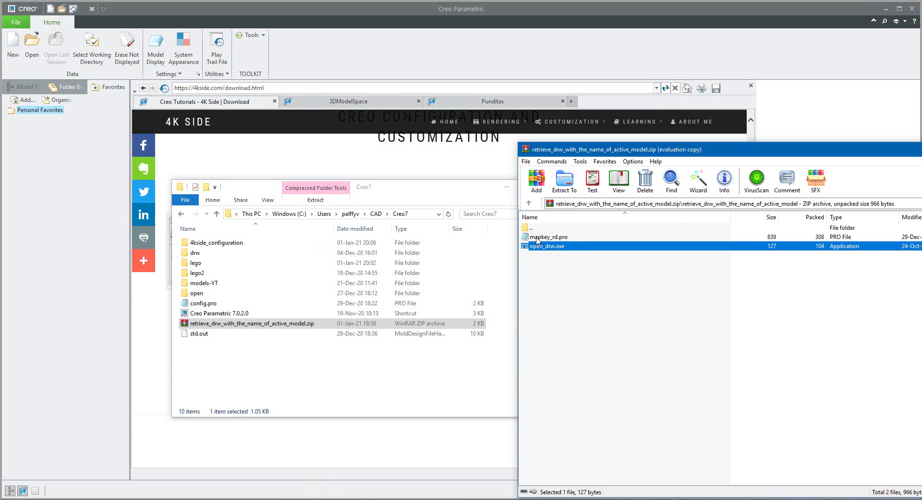
{"action": "left_click_drag", "start_coordinate": [537, 240], "coordinate": [213, 361]}
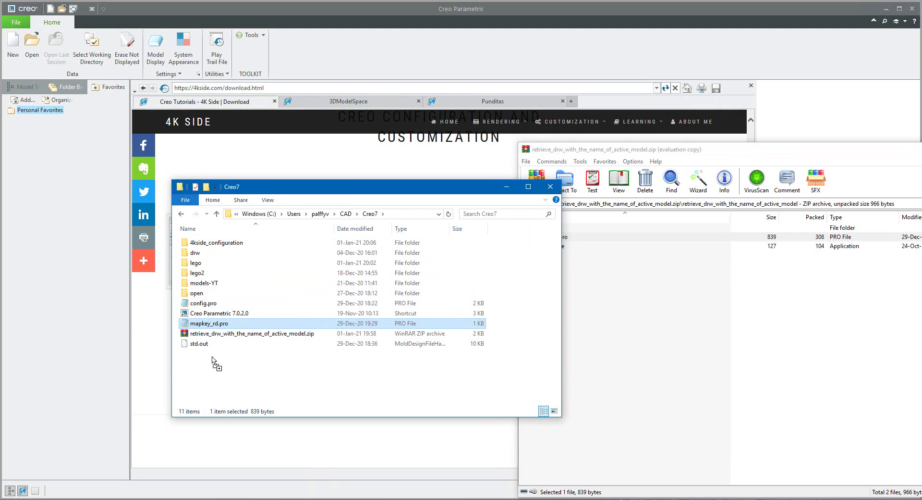
{"action": "double_click", "coordinate": [208, 244]}
{"action": "double_click", "coordinate": [202, 244]}
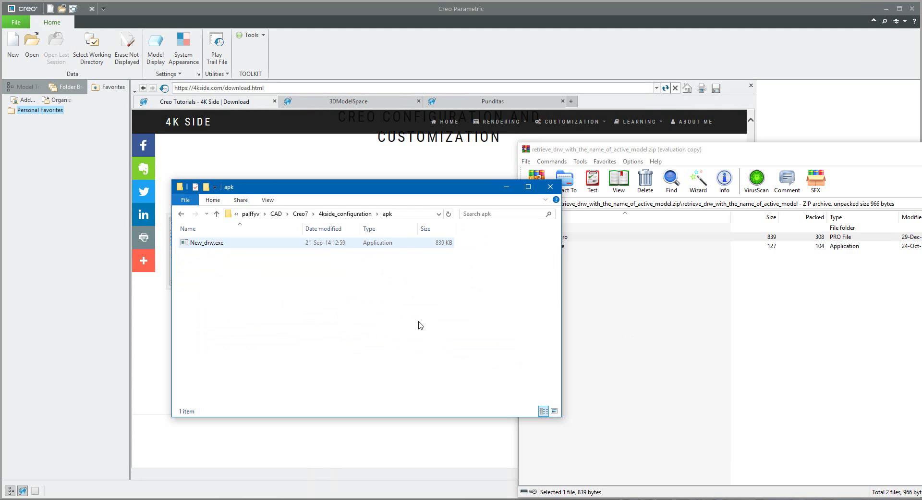
Copy open_drw.exe into 4kside_configuration\apk, then return to the Creo7 folder.
{"action": "left_click", "coordinate": [665, 319]}
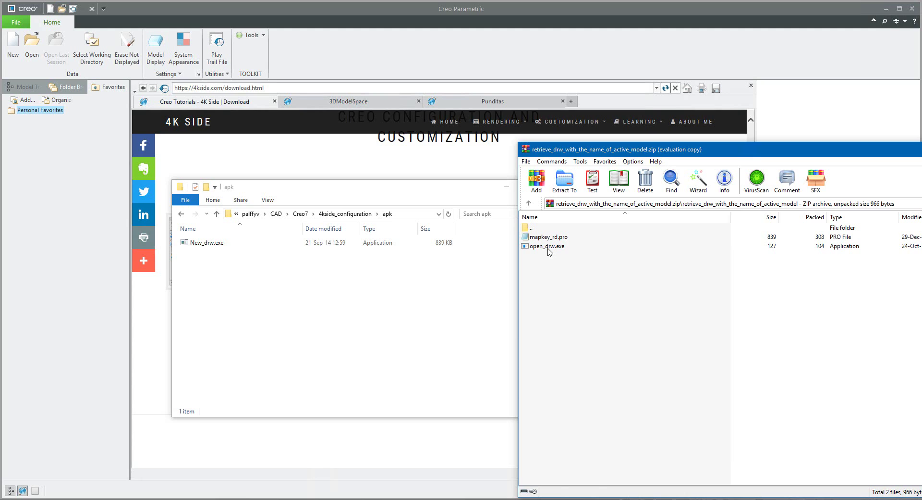
{"action": "left_click_drag", "start_coordinate": [549, 248], "coordinate": [201, 300]}
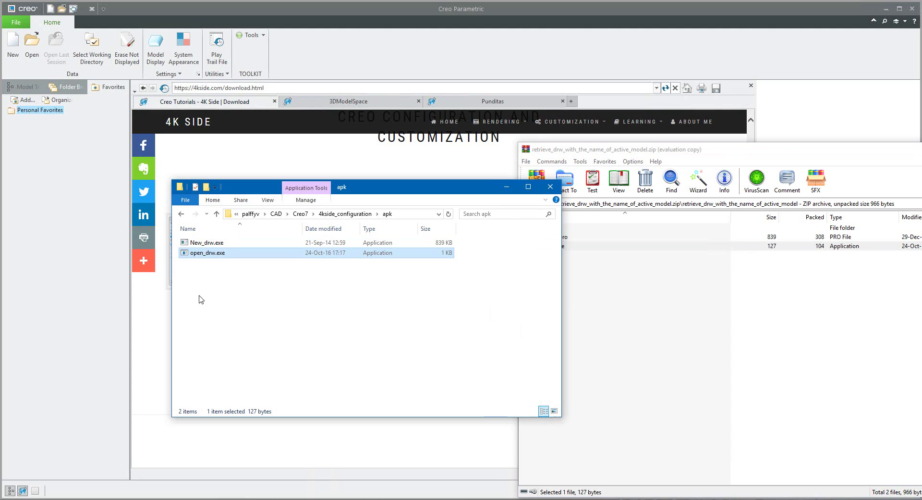
{"action": "left_click", "coordinate": [246, 287]}
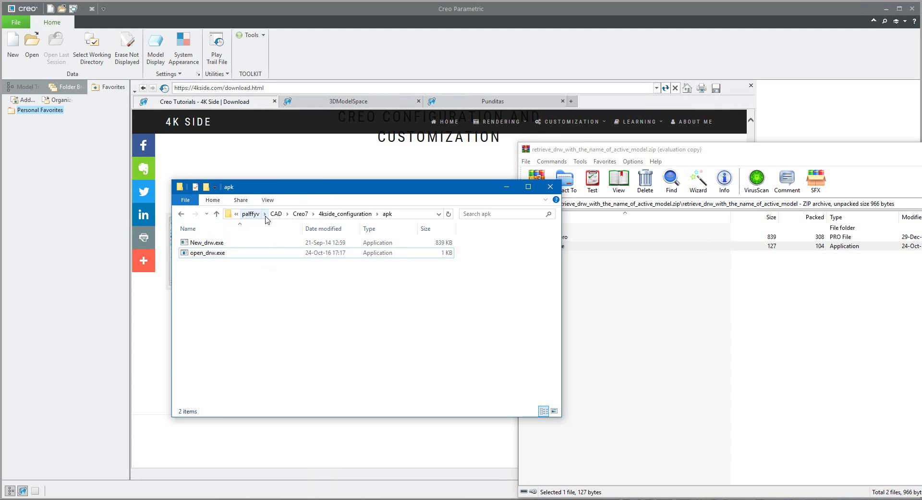
{"action": "left_click", "coordinate": [406, 214]}
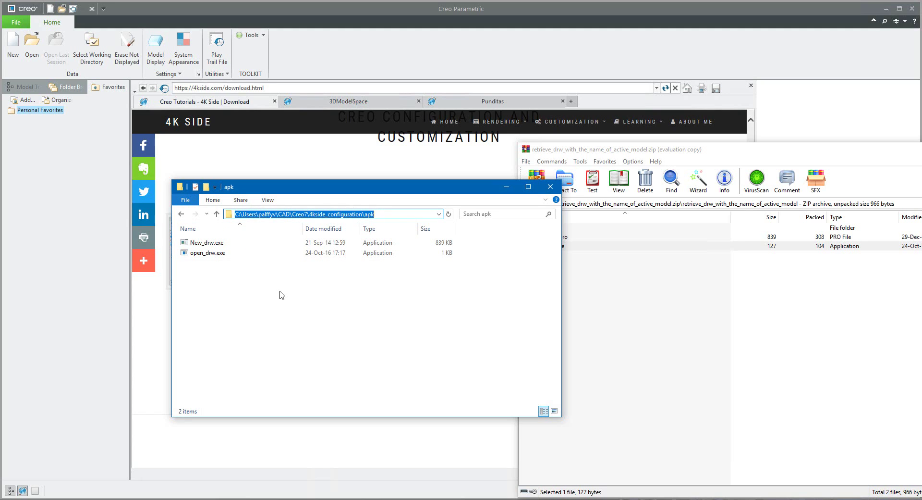
{"action": "left_click", "coordinate": [261, 305]}
{"action": "left_click", "coordinate": [181, 214]}
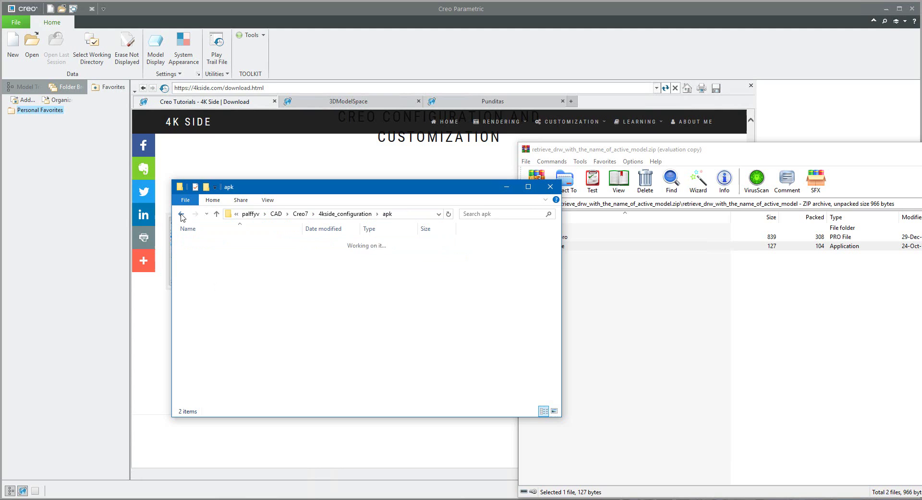
{"action": "left_click", "coordinate": [181, 214]}
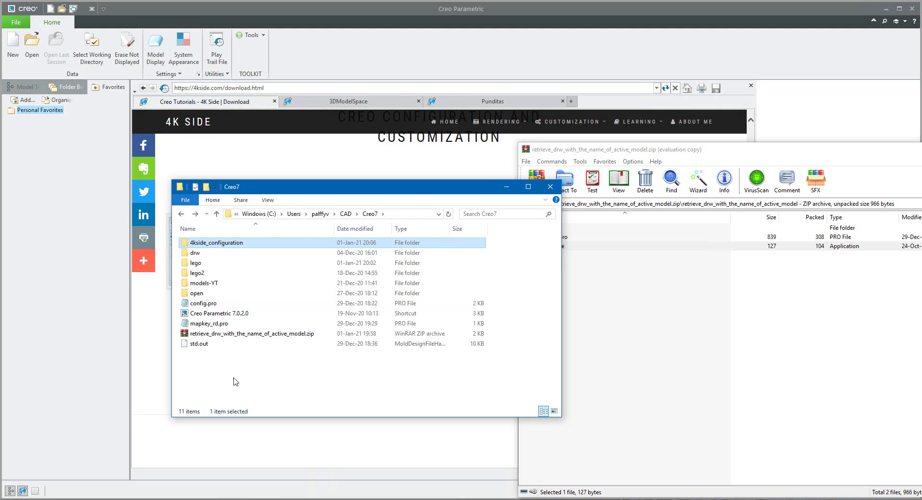
{"action": "double_click", "coordinate": [202, 324]}
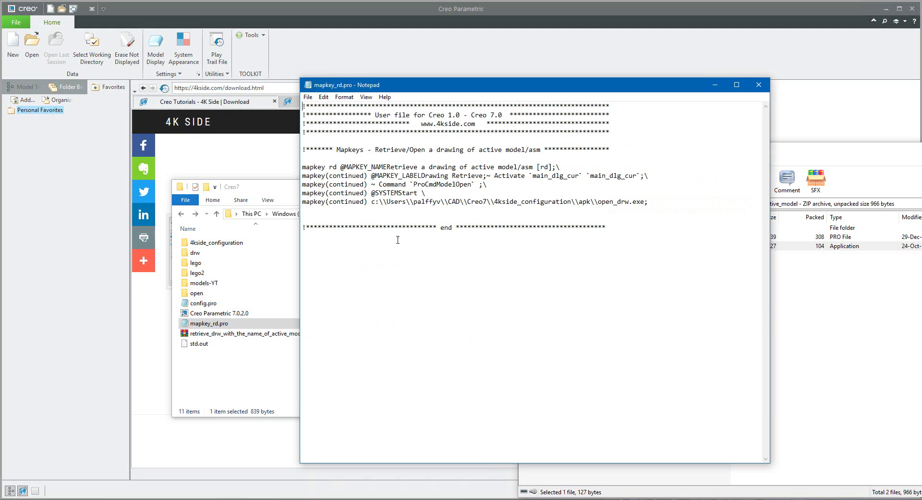
{"action": "left_click_drag", "start_coordinate": [372, 202], "coordinate": [649, 202]}
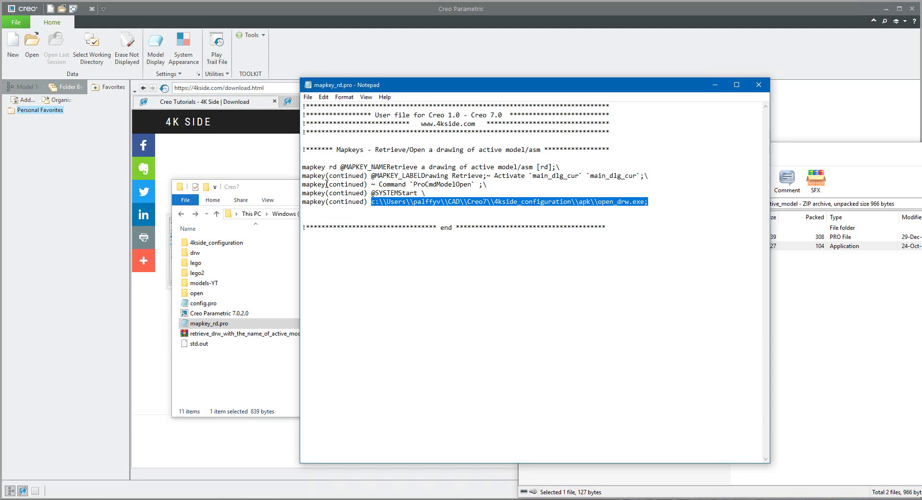
{"action": "left_click_drag", "start_coordinate": [330, 166], "coordinate": [337, 167]}
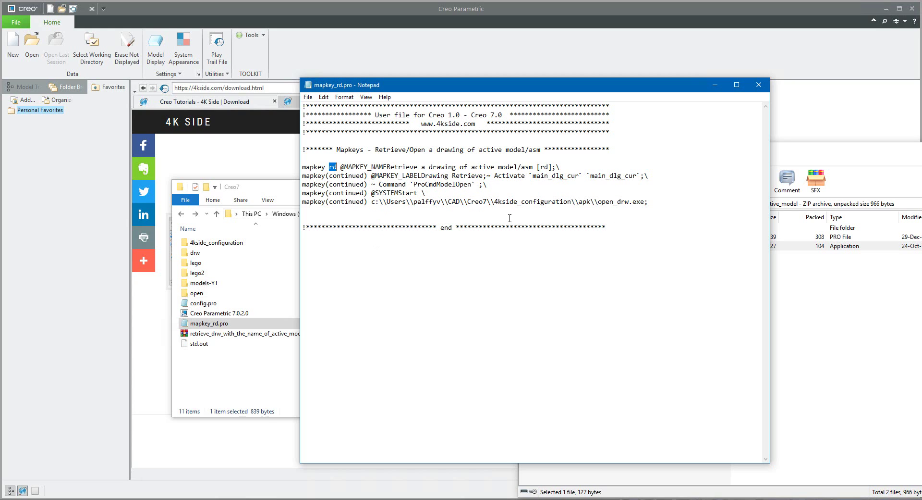
{"action": "left_click_drag", "start_coordinate": [599, 201], "coordinate": [647, 202]}
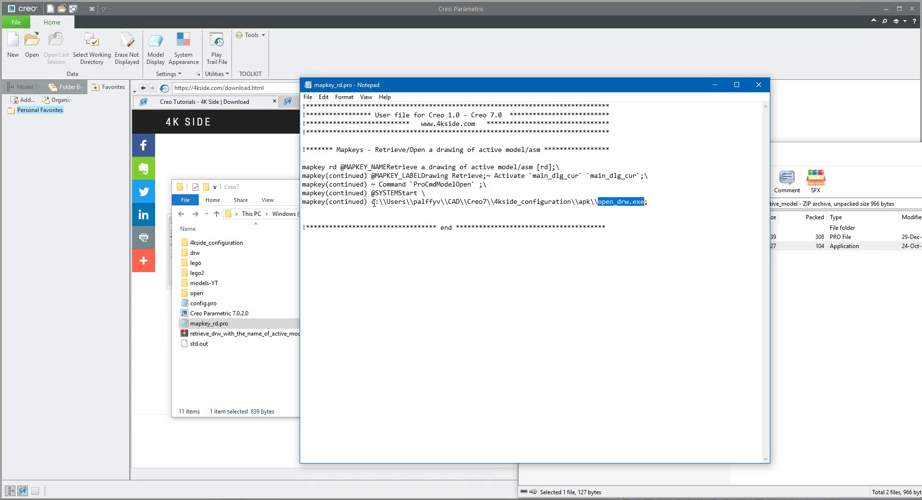
{"action": "left_click_drag", "start_coordinate": [372, 201], "coordinate": [594, 201]}
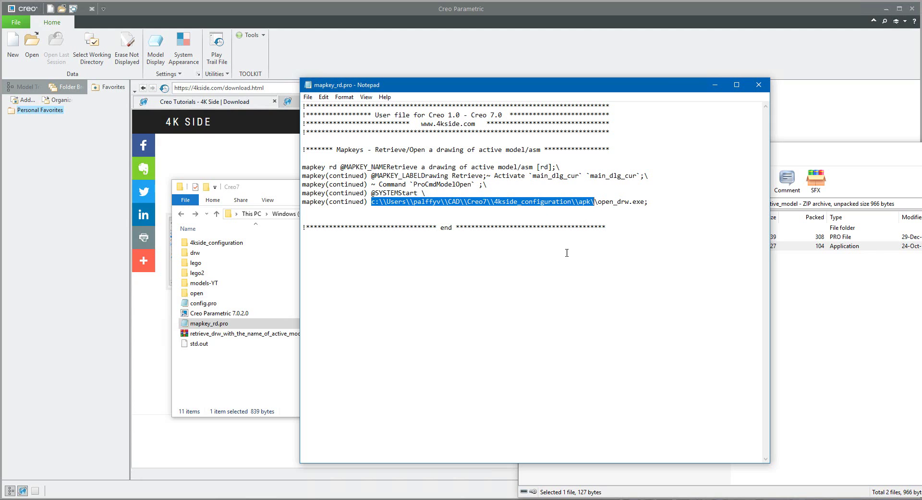
{"action": "left_click", "coordinate": [618, 246]}
{"action": "left_click_drag", "start_coordinate": [648, 201], "coordinate": [299, 169]}
{"action": "key", "text": "ctrl+c"}
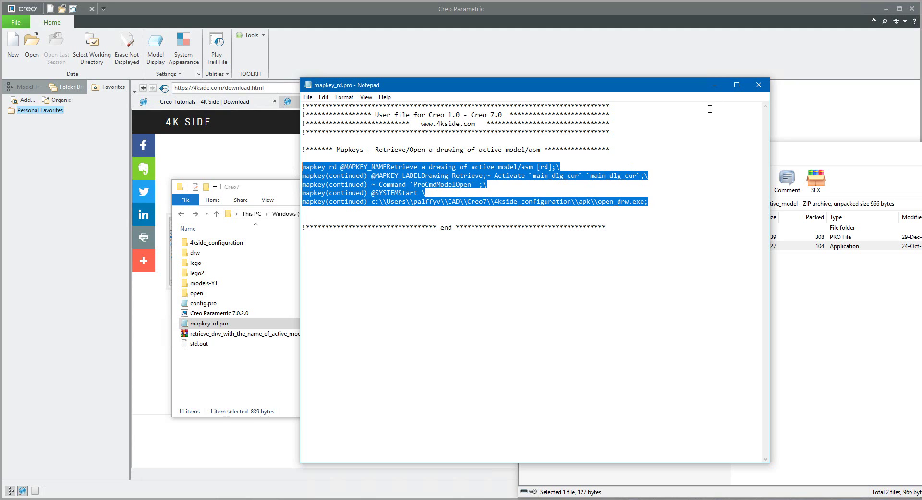
{"action": "left_click", "coordinate": [759, 85]}
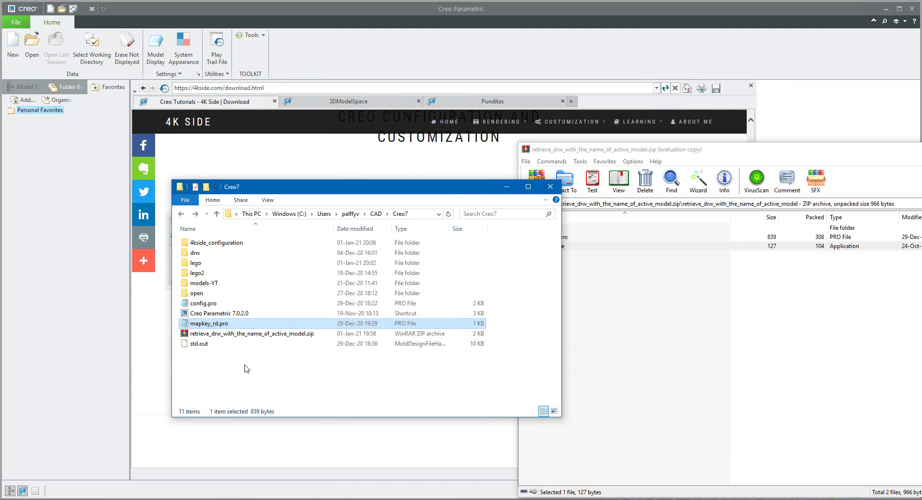
Paste the rd mapkey definition below the nd mapkey in config.pro, then save and close it.
{"action": "double_click", "coordinate": [199, 304]}
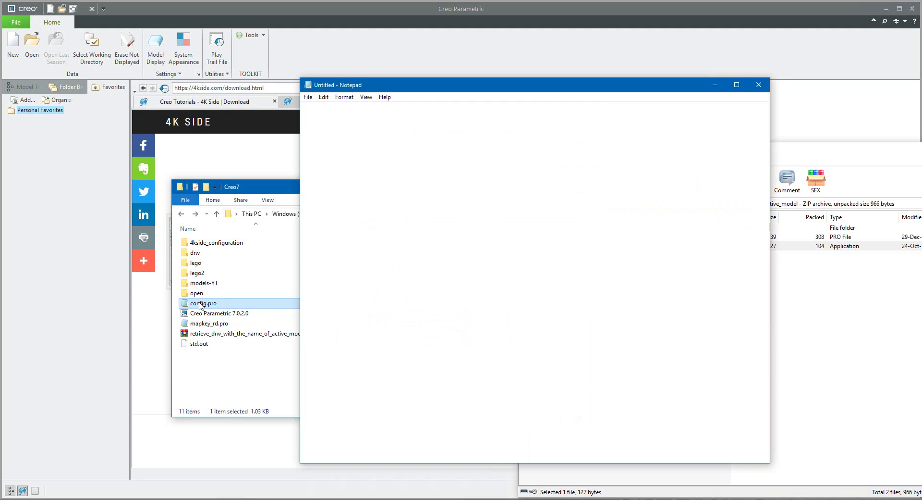
{"action": "left_click", "coordinate": [657, 255]}
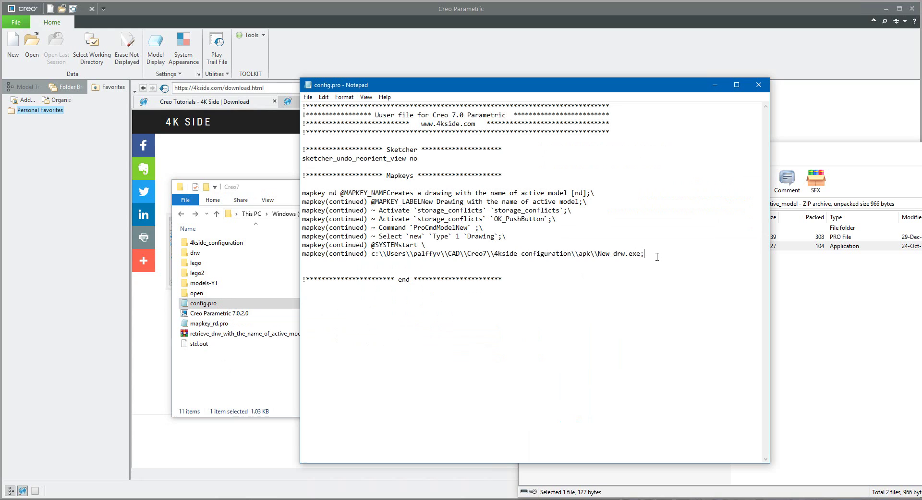
{"action": "key", "text": "Return"}
{"action": "key", "text": "Return"}
{"action": "key", "text": "ctrl+v"}
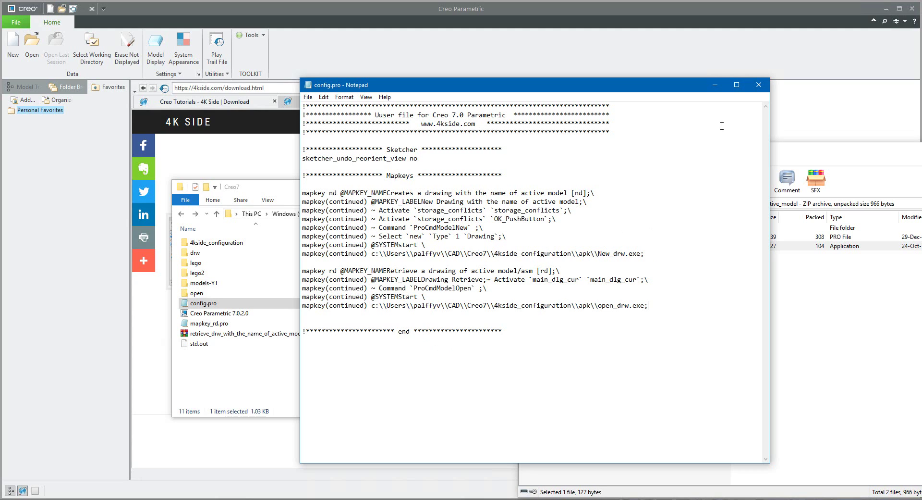
{"action": "left_click", "coordinate": [759, 85]}
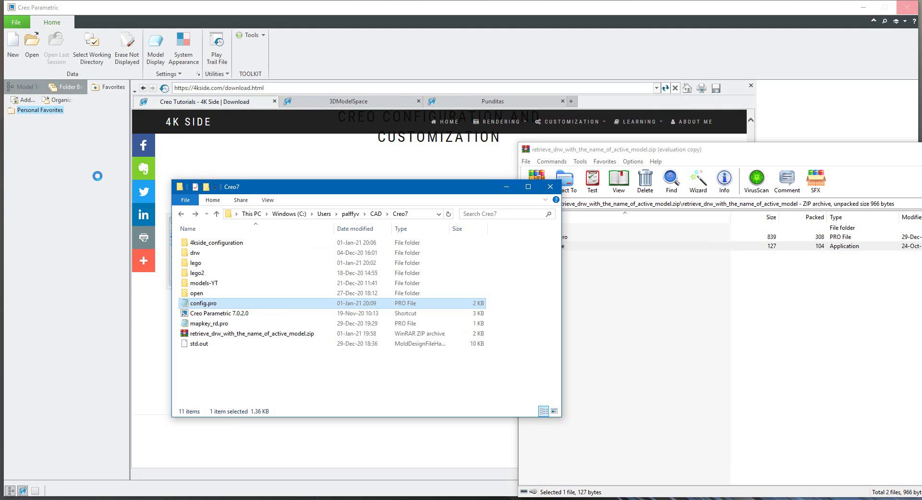
Import config.pro through the Configuration Editor's Import/Export menu and apply the options with OK.
{"action": "left_click", "coordinate": [198, 74]}
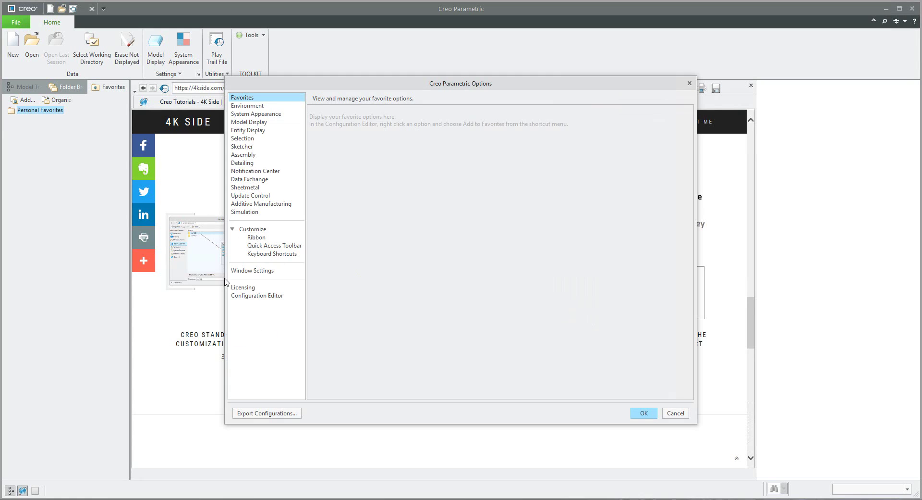
{"action": "left_click", "coordinate": [246, 295]}
{"action": "left_click", "coordinate": [673, 392]}
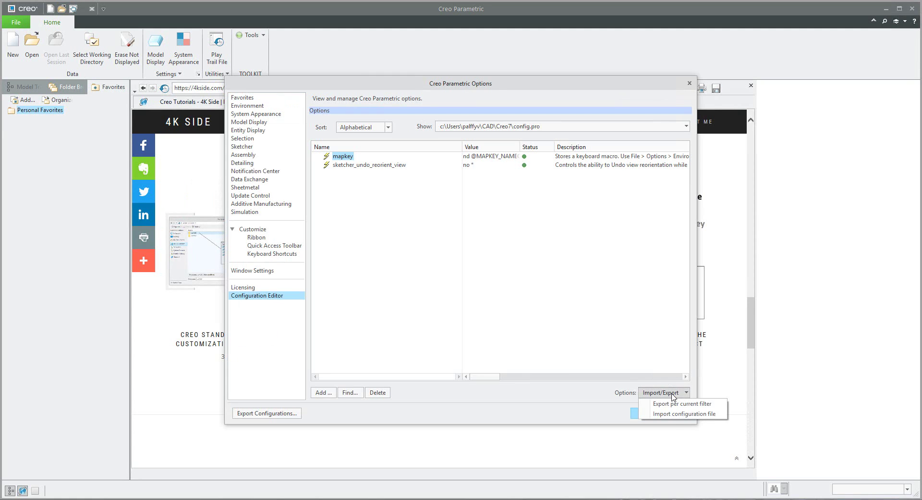
{"action": "left_click", "coordinate": [669, 416]}
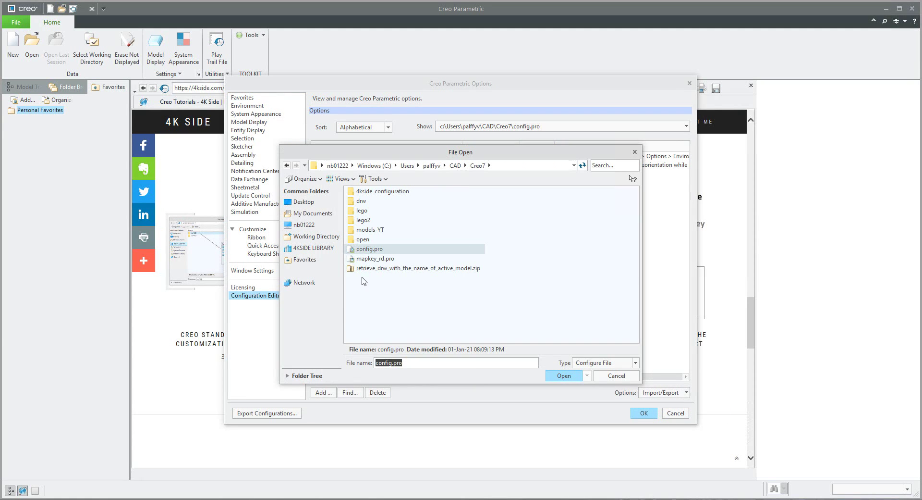
{"action": "left_click", "coordinate": [366, 249]}
{"action": "double_click", "coordinate": [366, 249]}
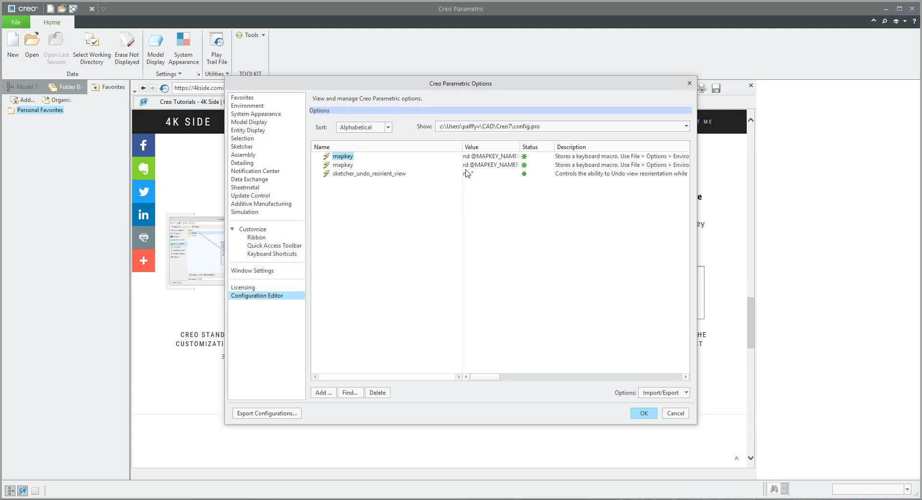
{"action": "left_click", "coordinate": [643, 414]}
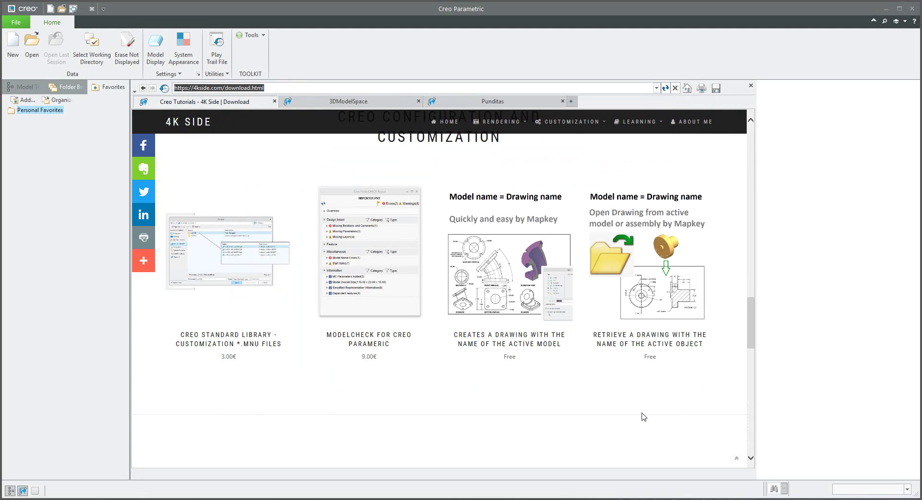
Close the embedded browser and set the working directory to the lego folder.
{"action": "left_click", "coordinate": [752, 85]}
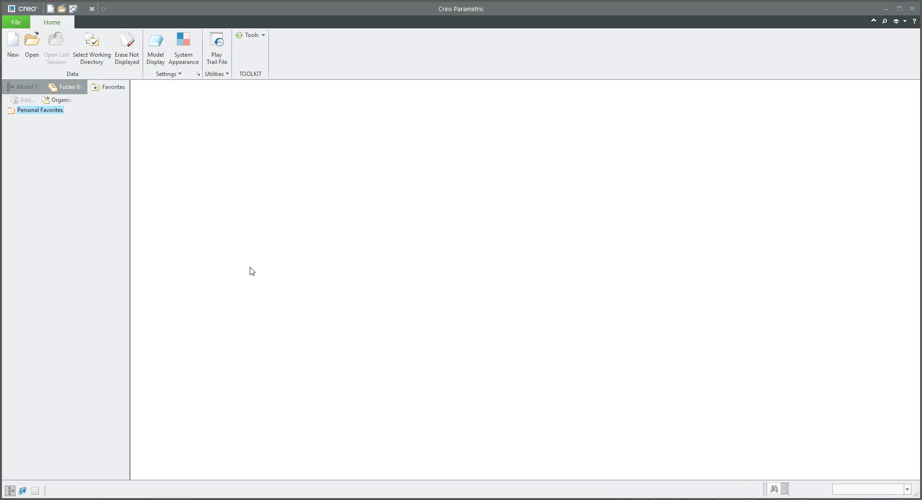
{"action": "left_click", "coordinate": [91, 45]}
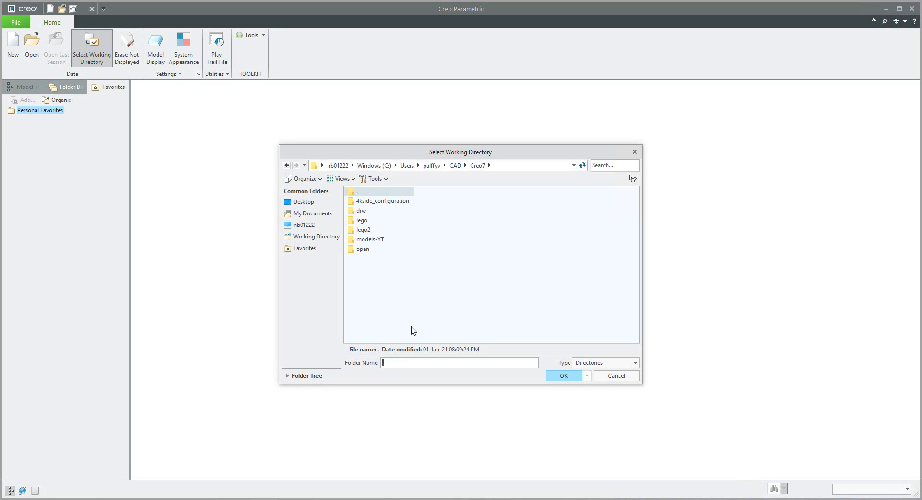
{"action": "double_click", "coordinate": [359, 225]}
{"action": "key", "text": "Return"}
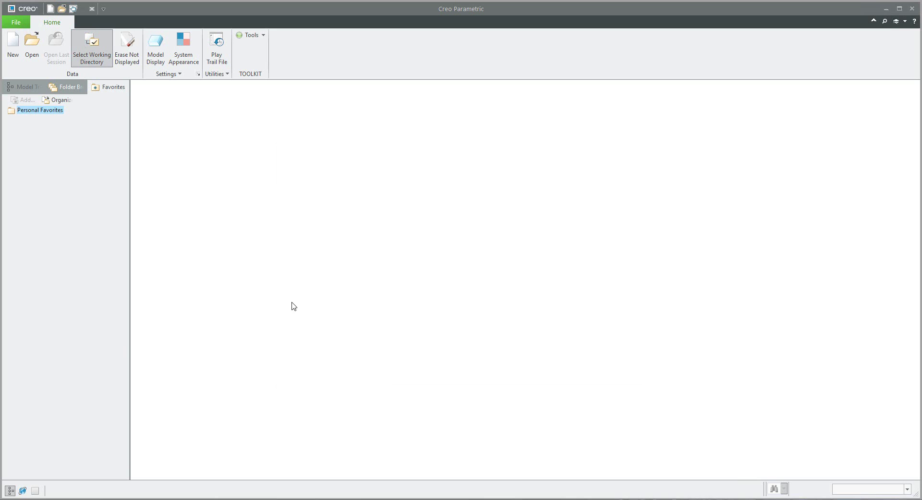
Open legoairplane.asm with the file type filtered to Assembly.
{"action": "left_click", "coordinate": [38, 46]}
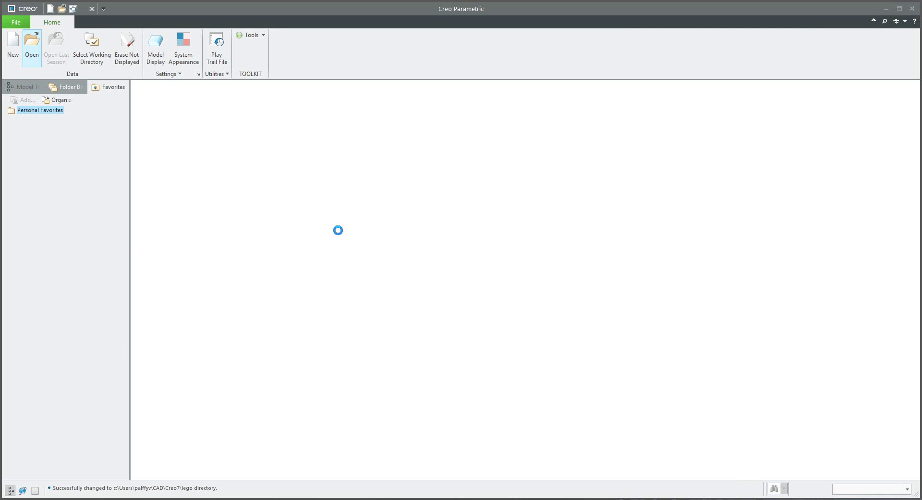
{"action": "left_click", "coordinate": [541, 363]}
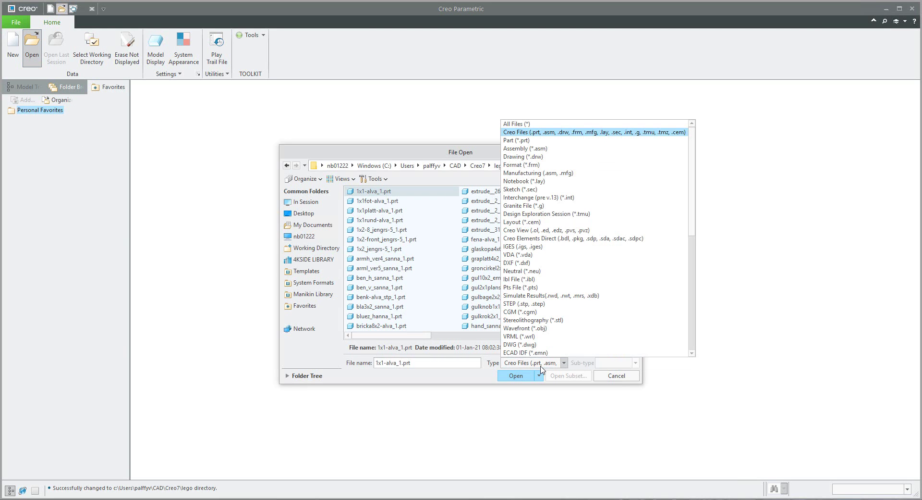
{"action": "left_click", "coordinate": [525, 148]}
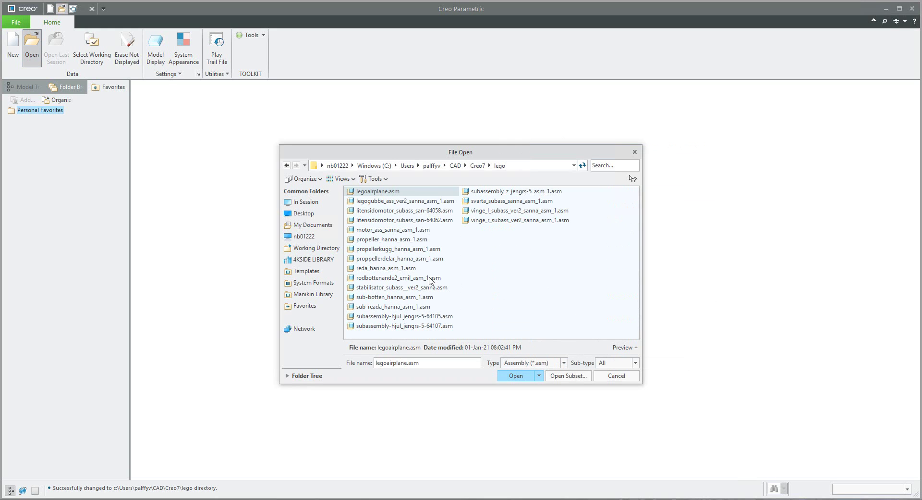
{"action": "double_click", "coordinate": [365, 192]}
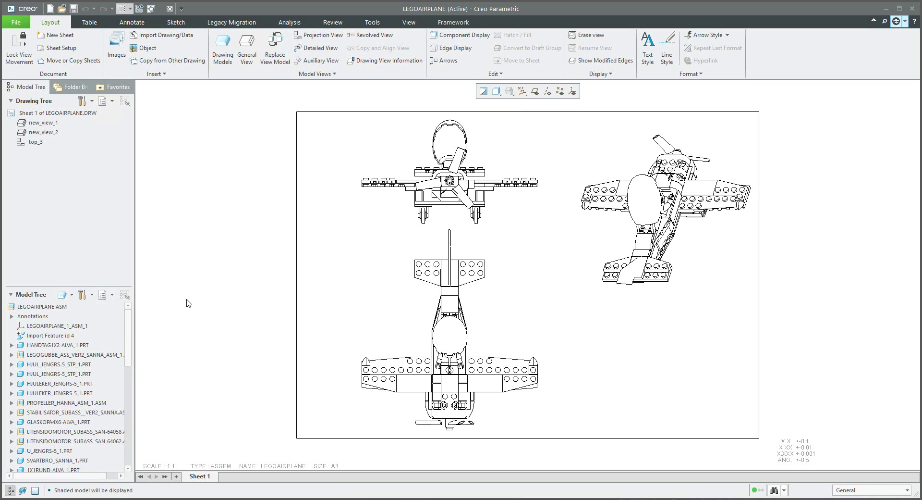
{"action": "key", "text": "alt+Tab"}
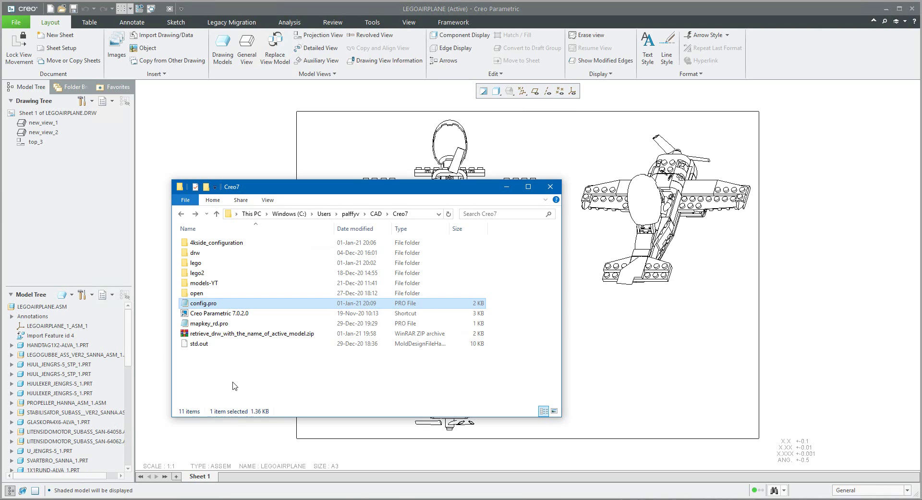
{"action": "left_click", "coordinate": [226, 324]}
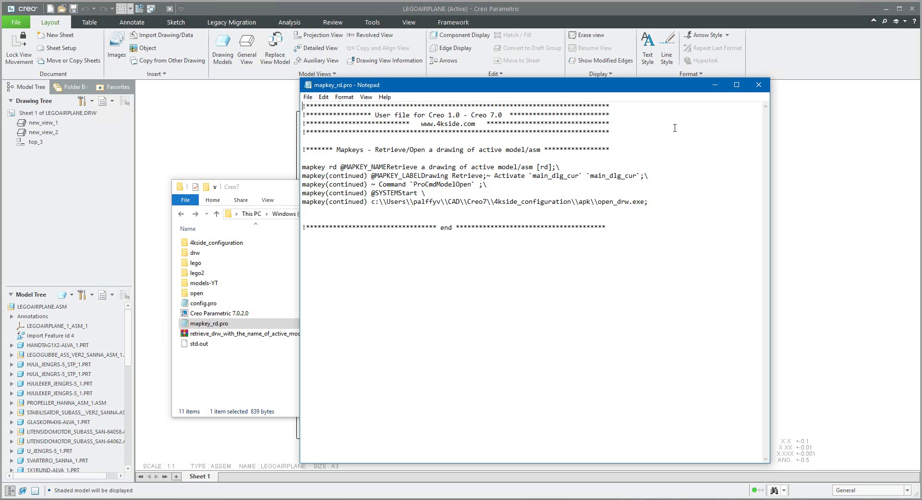
{"action": "left_click", "coordinate": [716, 85]}
{"action": "left_click", "coordinate": [507, 192]}
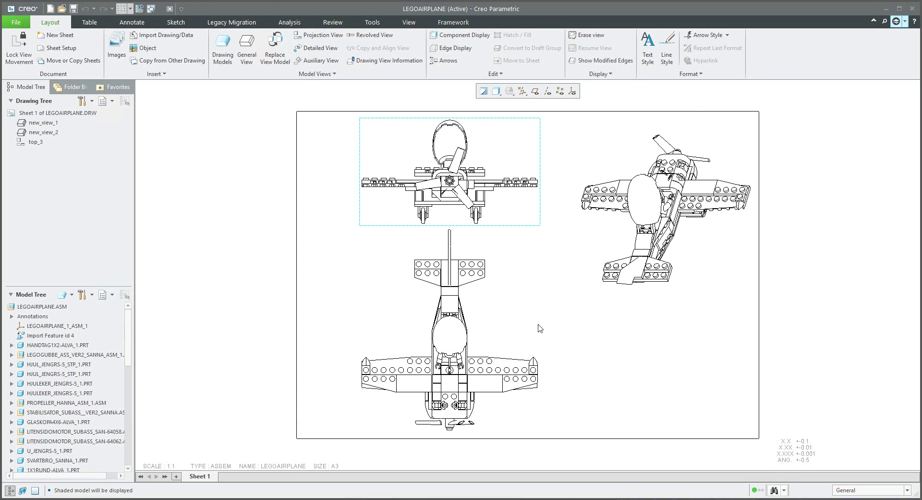
{"action": "left_click", "coordinate": [540, 328]}
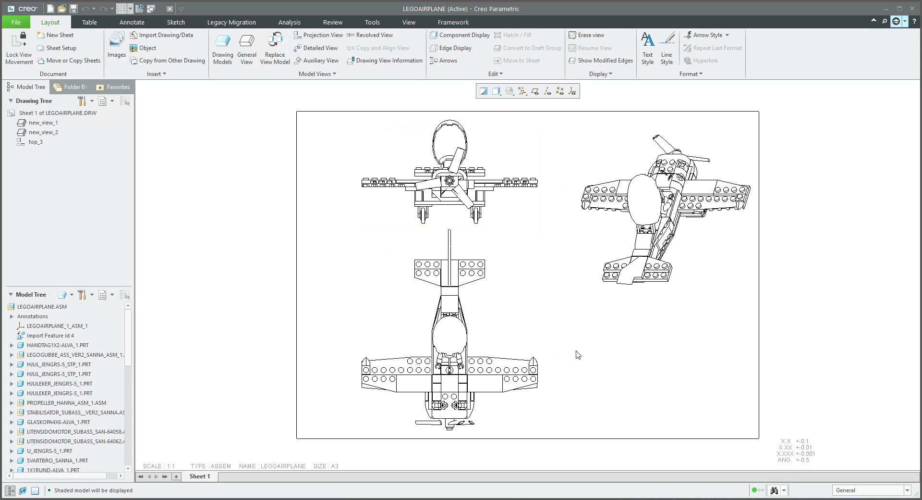